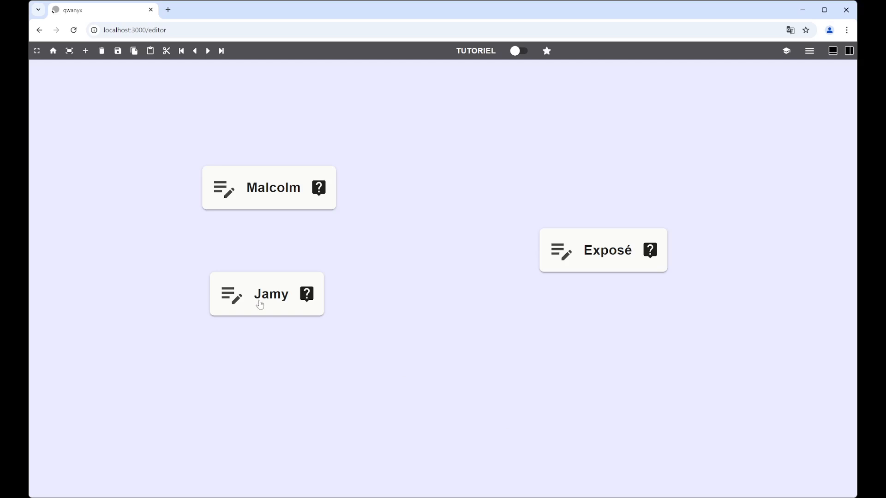
# - Insert "d'écriture" after "Utilise le style de" in the Jamy node's text and save the node to the canvas
pyautogui.doubleClick(275, 294)
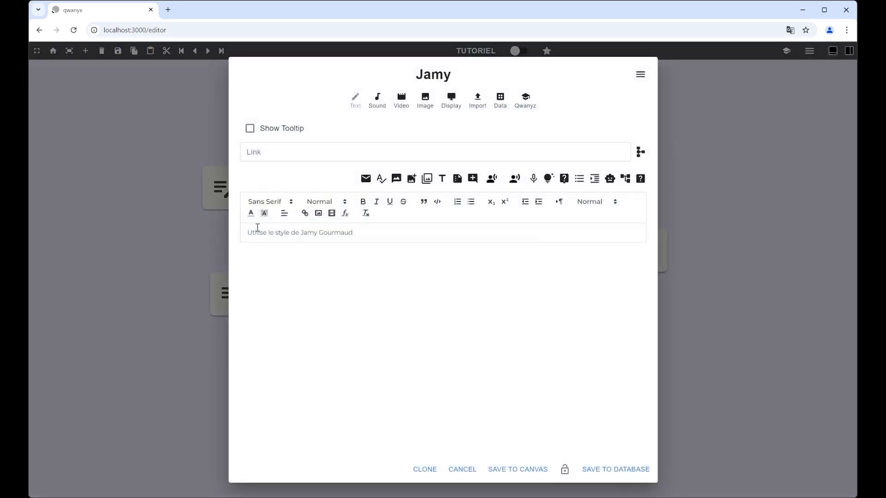
pyautogui.click(300, 234)
pyautogui.write("d'écriture")
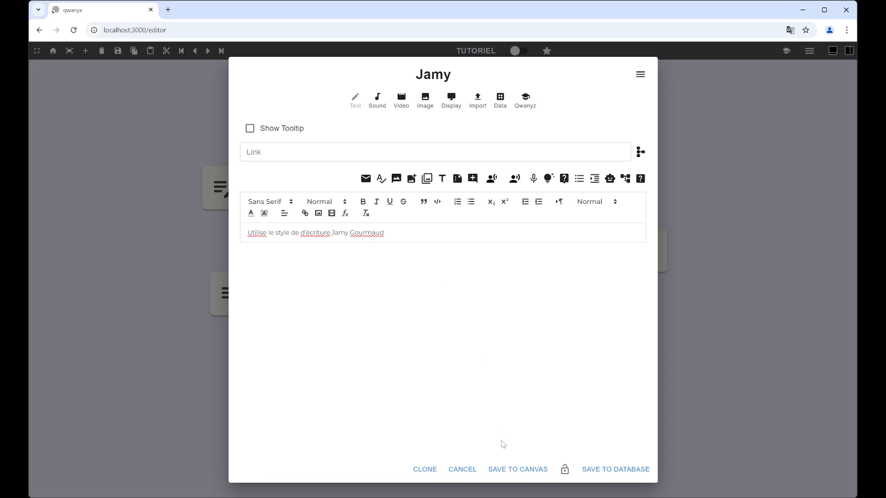
pyautogui.click(530, 469)
# - Move the Exposé node closer to the Malcolm and Jamy nodes and save its prompt to the canvas
pyautogui.moveTo(609, 252); pyautogui.dragTo(478, 240)
pyautogui.doubleClick(478, 240)
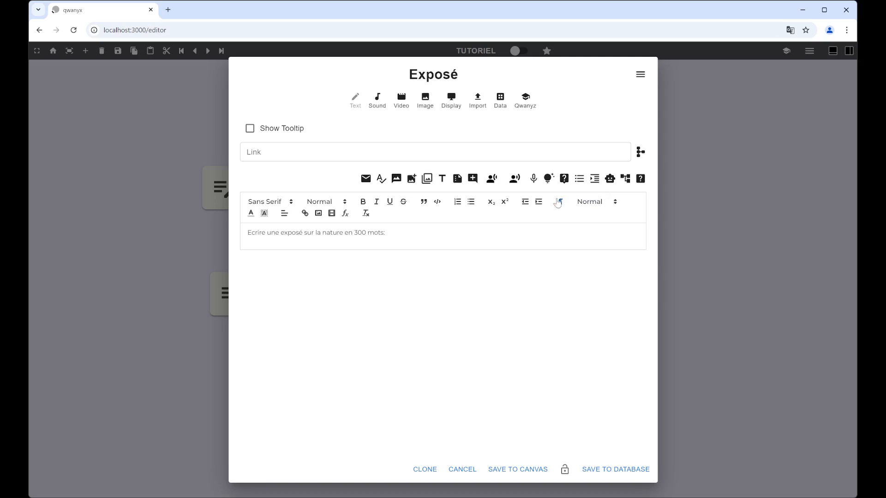
pyautogui.click(531, 470)
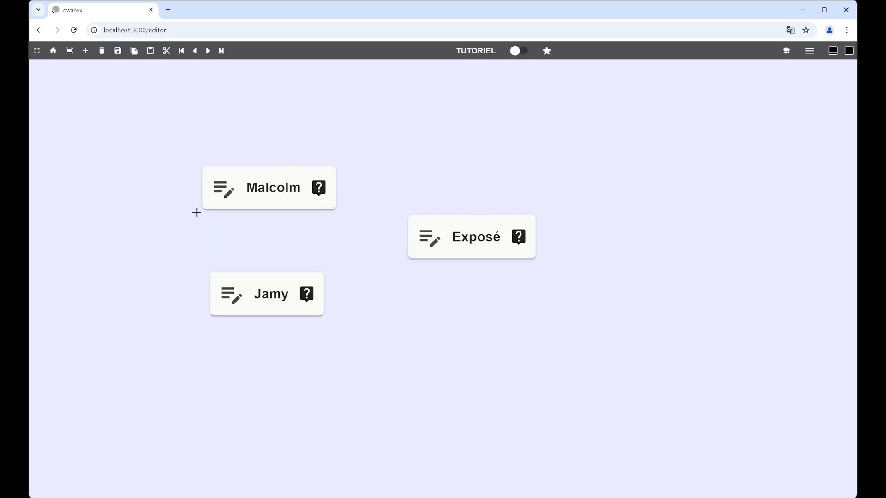
# - Generate an AI answer to the unlinked Exposé prompt, and delete the generated text before saving the node to the canvas
pyautogui.doubleClick(476, 242)
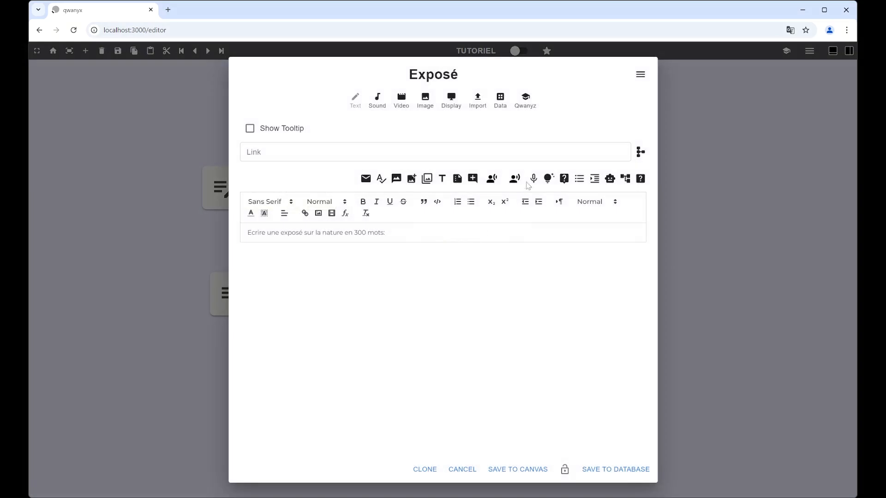
pyautogui.click(564, 179)
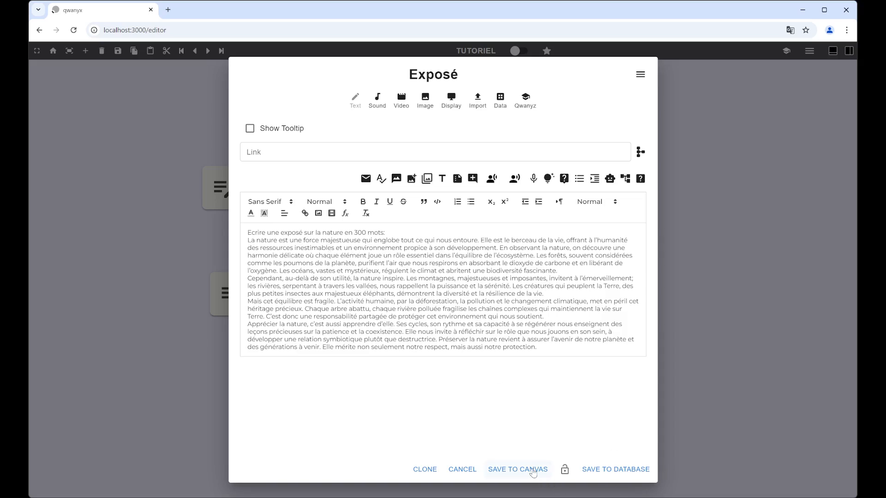
pyautogui.moveTo(552, 347); pyautogui.dragTo(221, 239)
pyautogui.press('Delete')
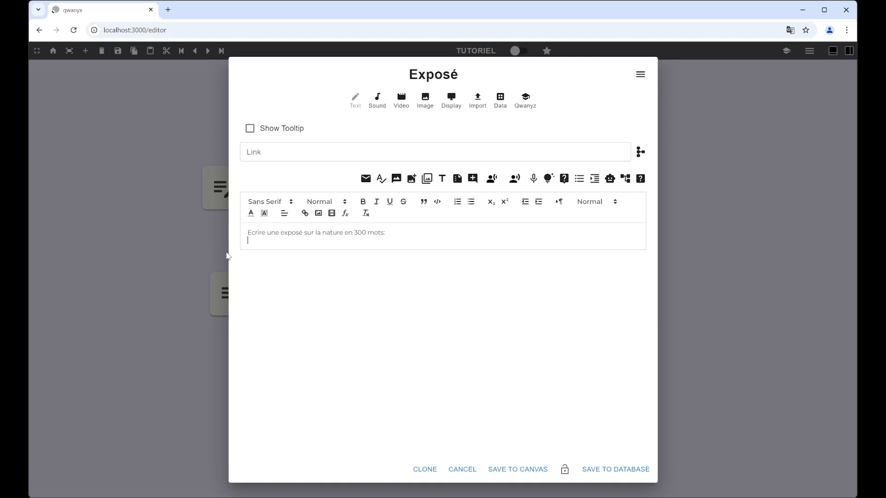
pyautogui.click(517, 469)
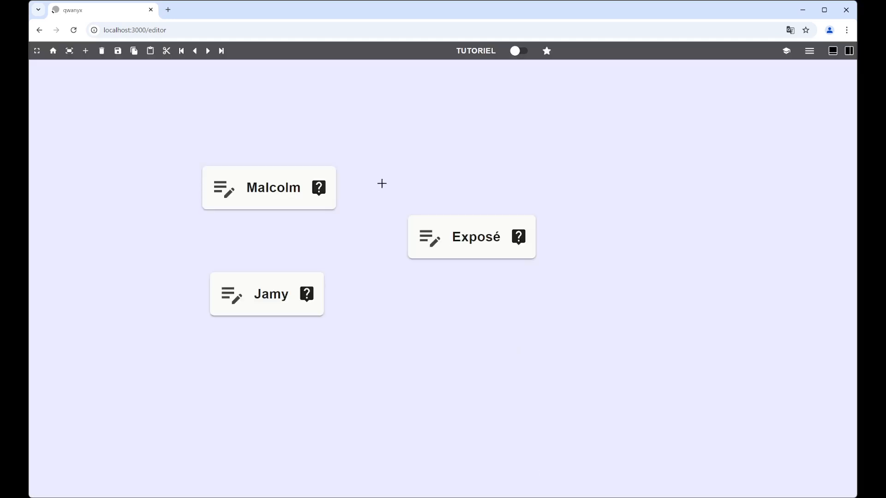
# - Connect the Malcolm node to the Exposé node and generate the AI answer to the Exposé prompt
pyautogui.moveTo(339, 185); pyautogui.dragTo(401, 237)
pyautogui.doubleClick(482, 238)
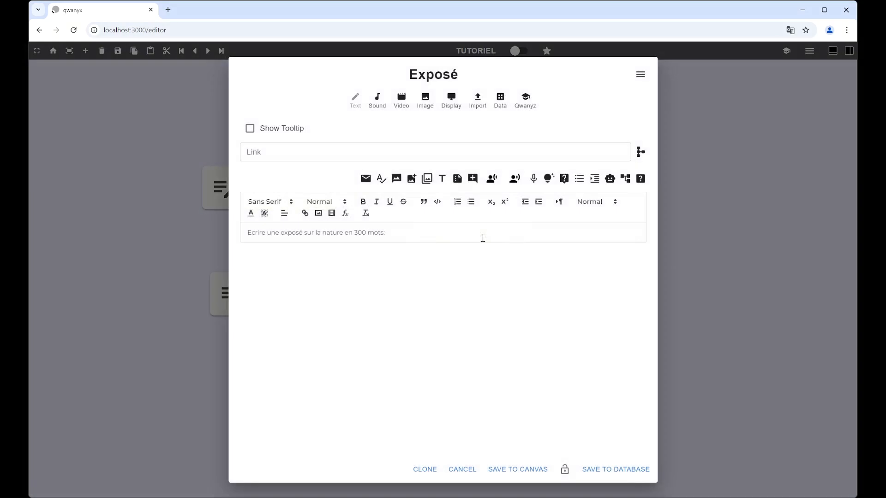
pyautogui.click(566, 180)
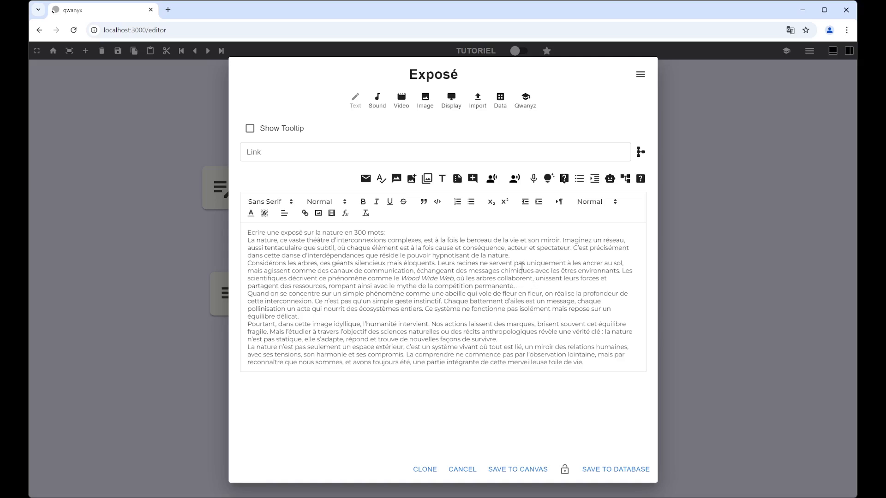
# - Delete the generated essay below the prompt line "Ecrire une exposé sur la nature en 300 mots:" and save Exposé to the canvas
pyautogui.moveTo(394, 231); pyautogui.dragTo(232, 233)
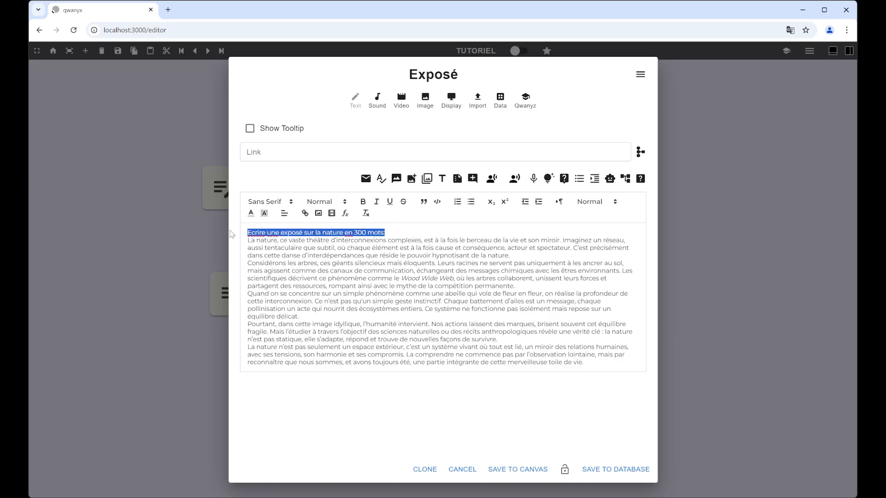
pyautogui.click(419, 231)
pyautogui.press('BackSpace')
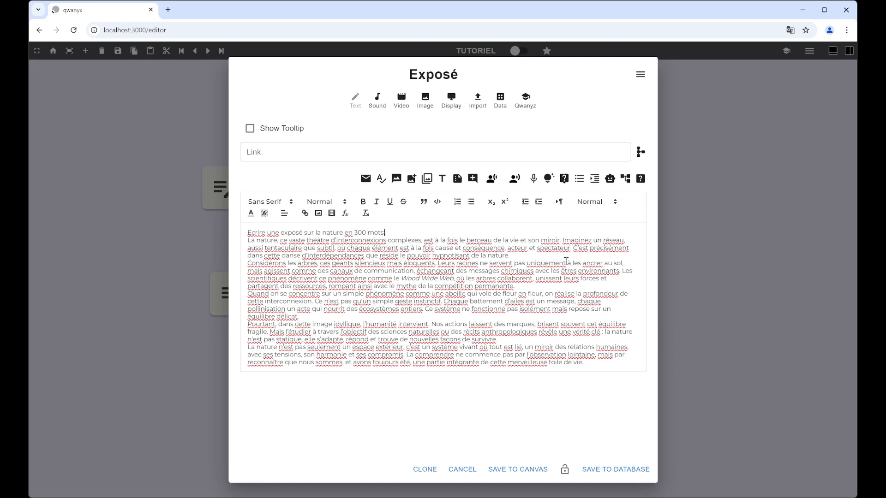
pyautogui.moveTo(403, 232); pyautogui.dragTo(591, 364)
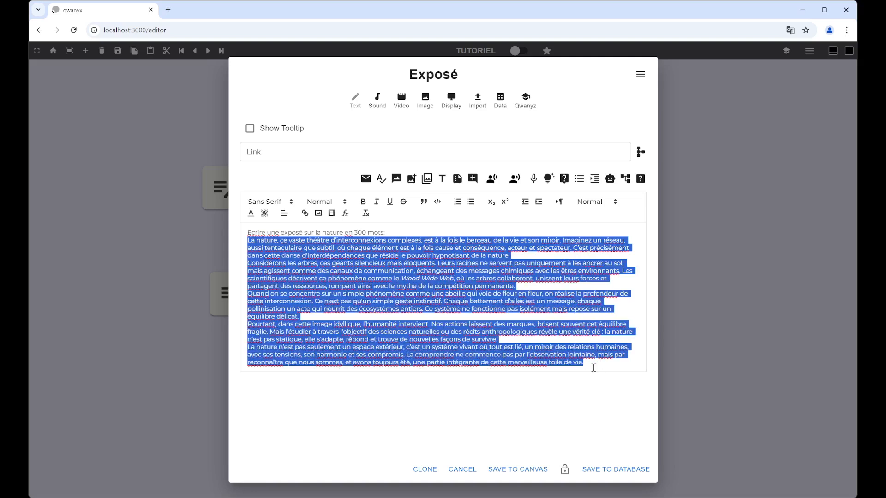
pyautogui.press('BackSpace')
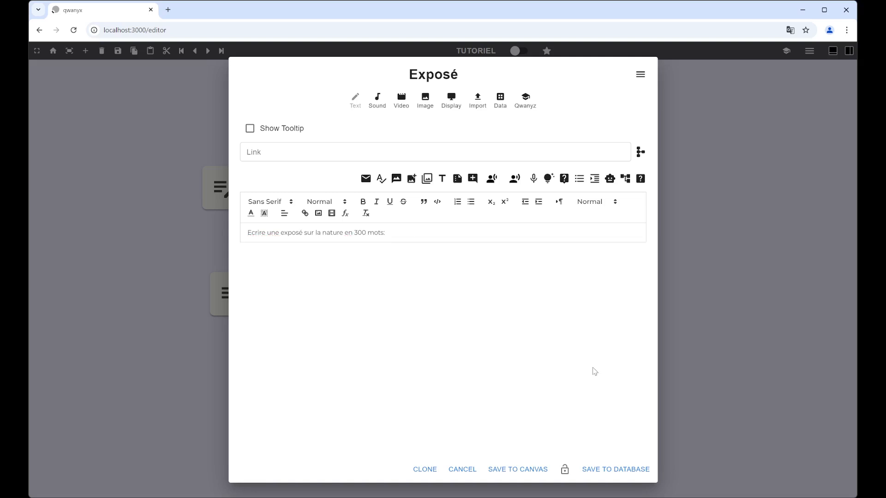
pyautogui.click(535, 470)
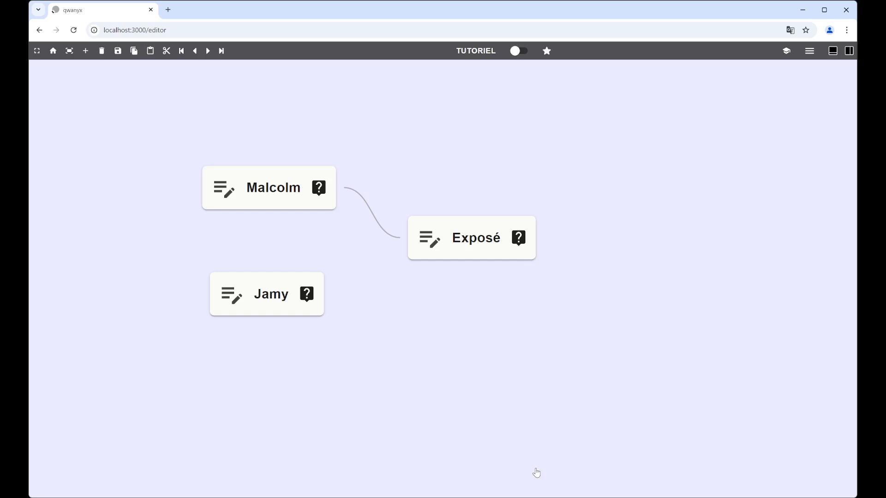
# - Replace the link between Malcolm and Exposé with a link from the Jamy node to Exposé
pyautogui.click(371, 214)
pyautogui.press('Delete')
pyautogui.moveTo(322, 295); pyautogui.dragTo(409, 238)
# - Generate the AI answer to the Exposé prompt with Jamy linked and save the node to the canvas
pyautogui.doubleClick(480, 240)
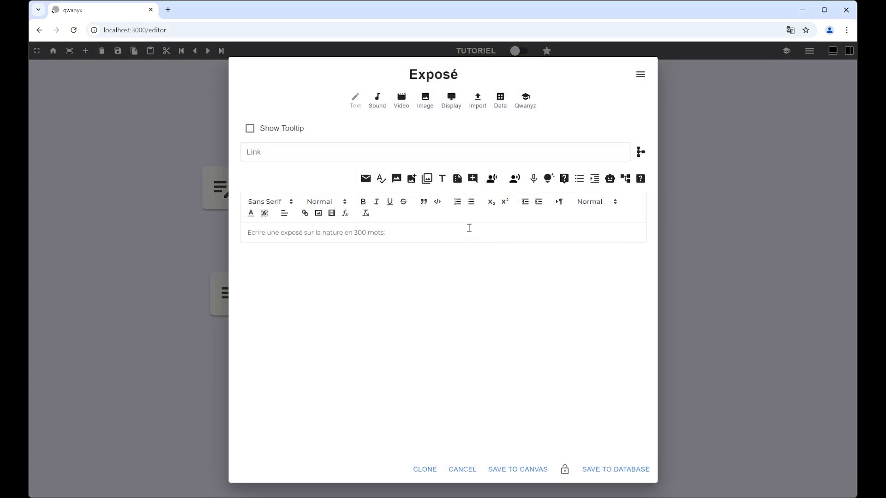
pyautogui.click(421, 233)
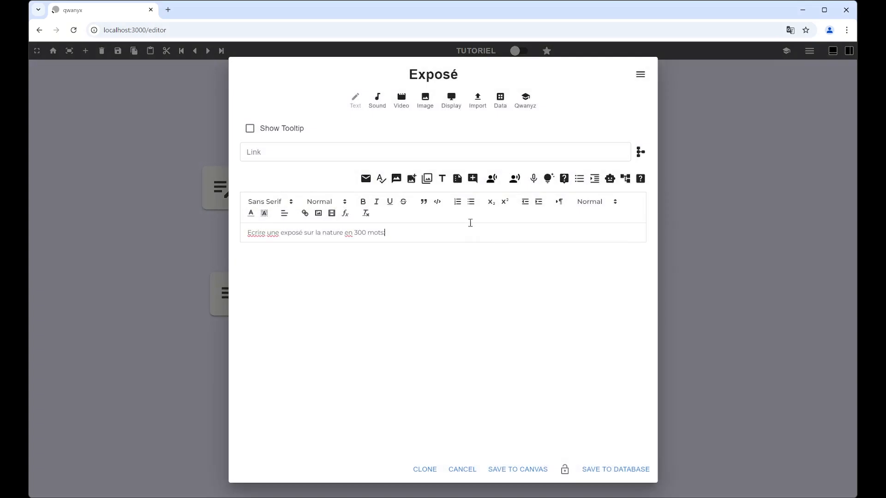
pyautogui.click(564, 178)
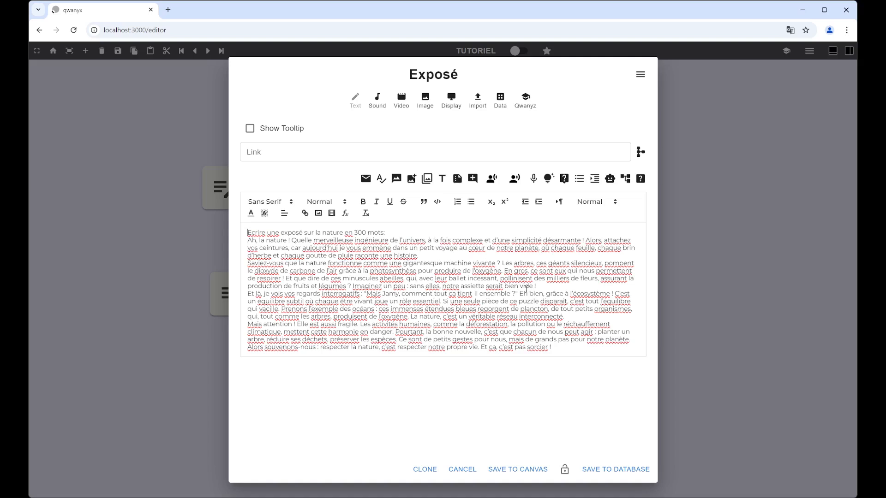
pyautogui.click(530, 471)
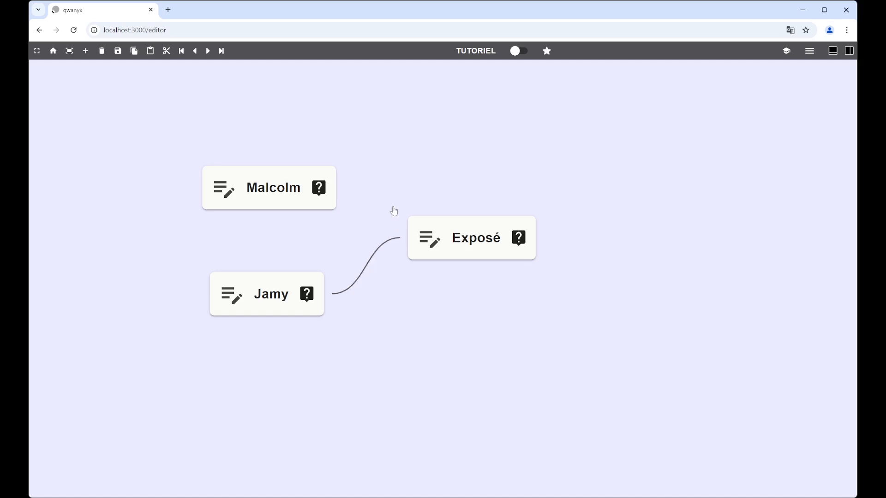
# - Remove the Jamy link, move Exposé slightly farther away, and connect both Malcolm and Jamy to it
pyautogui.press('Delete')
pyautogui.moveTo(447, 251); pyautogui.dragTo(496, 241)
pyautogui.moveTo(338, 188); pyautogui.dragTo(450, 228)
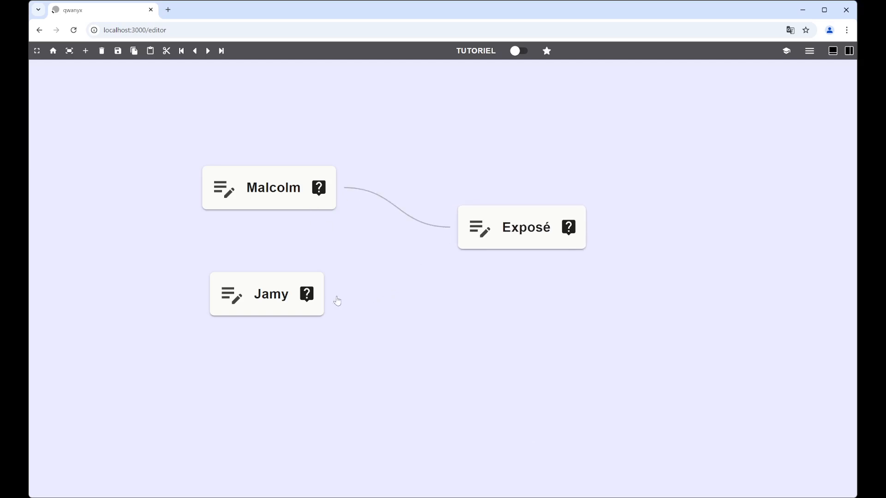
pyautogui.moveTo(325, 295); pyautogui.dragTo(450, 228)
# - Replace the essay in Exposé with a newly generated AI answer using both linked styles, and save it to the canvas
pyautogui.click(525, 230)
pyautogui.click(392, 233)
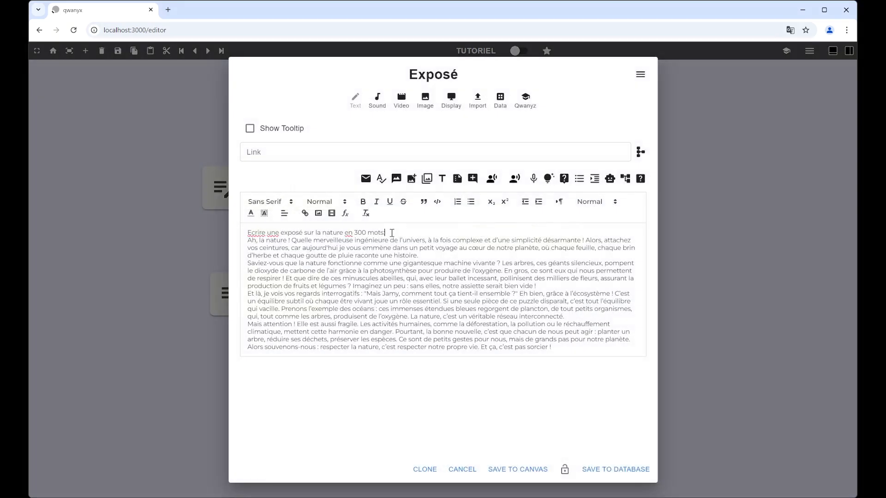
pyautogui.moveTo(391, 233); pyautogui.dragTo(599, 360)
pyautogui.press('BackSpace')
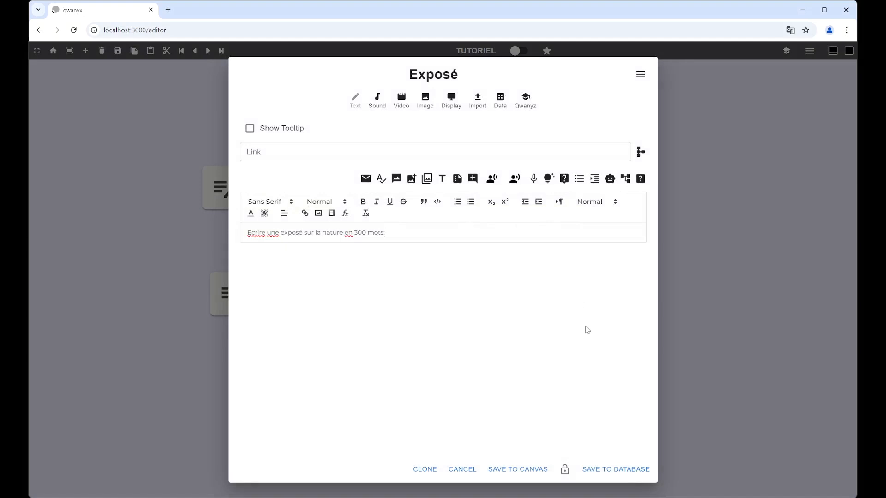
pyautogui.click(564, 179)
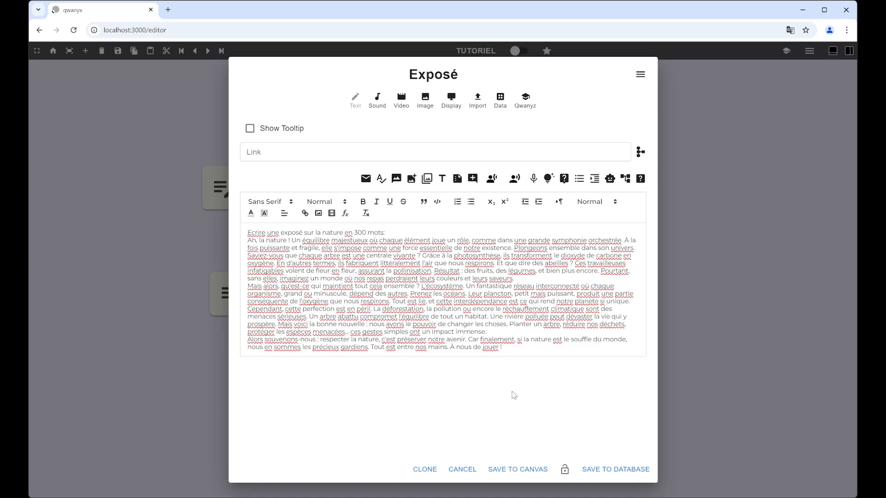
pyautogui.click(515, 469)
# - Delete the links connecting the Malcolm and Jamy nodes to Exposé
pyautogui.click(399, 213)
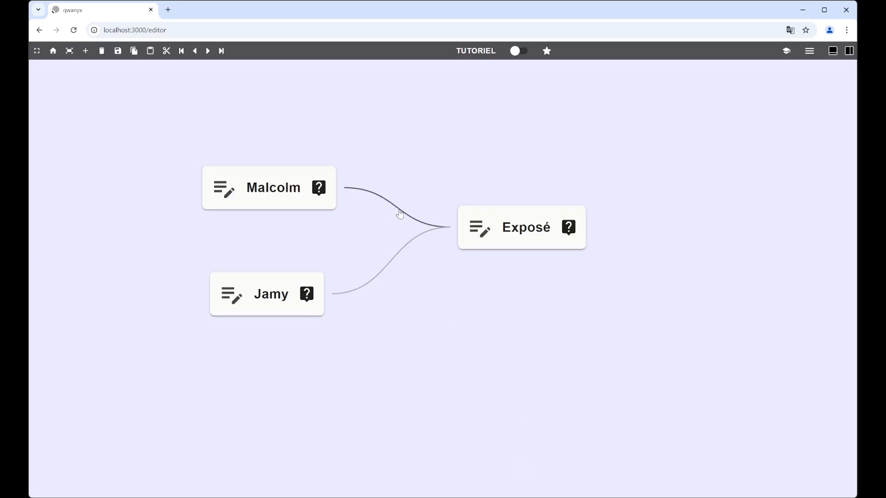
pyautogui.press('Delete')
pyautogui.click(400, 254)
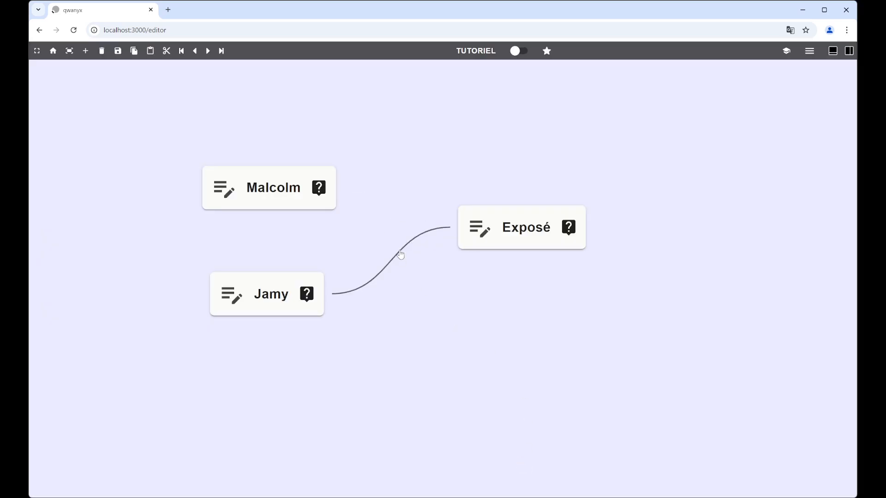
pyautogui.press('Delete')
# - Rearrange the canvas with Malcolm higher up, Jamy directly below it, and Exposé well apart to their right
pyautogui.moveTo(276, 298); pyautogui.dragTo(274, 379)
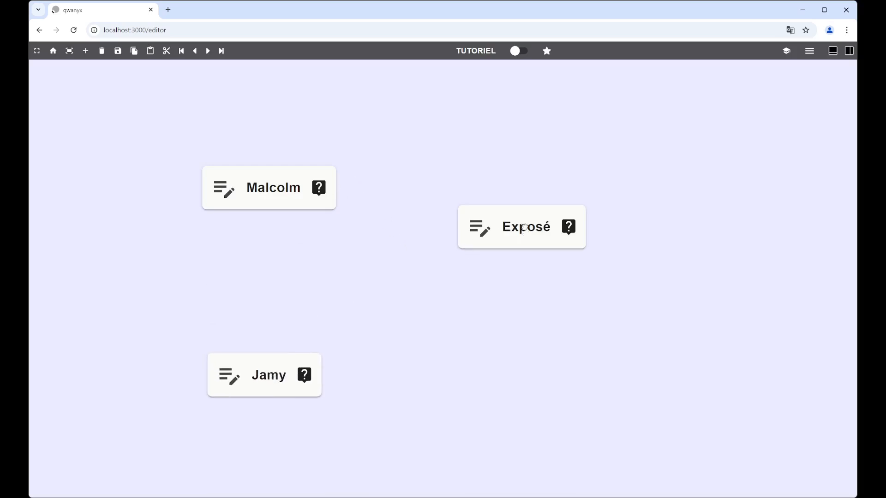
pyautogui.moveTo(526, 233); pyautogui.dragTo(498, 219)
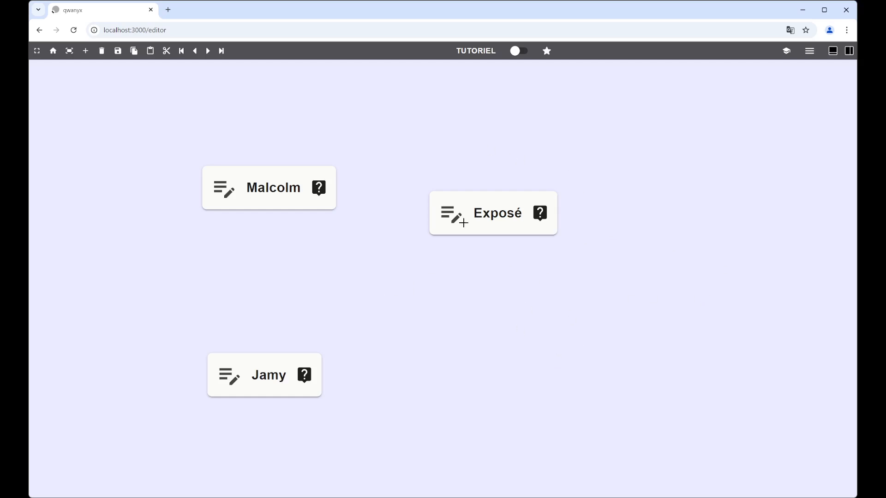
pyautogui.moveTo(492, 221); pyautogui.dragTo(486, 244)
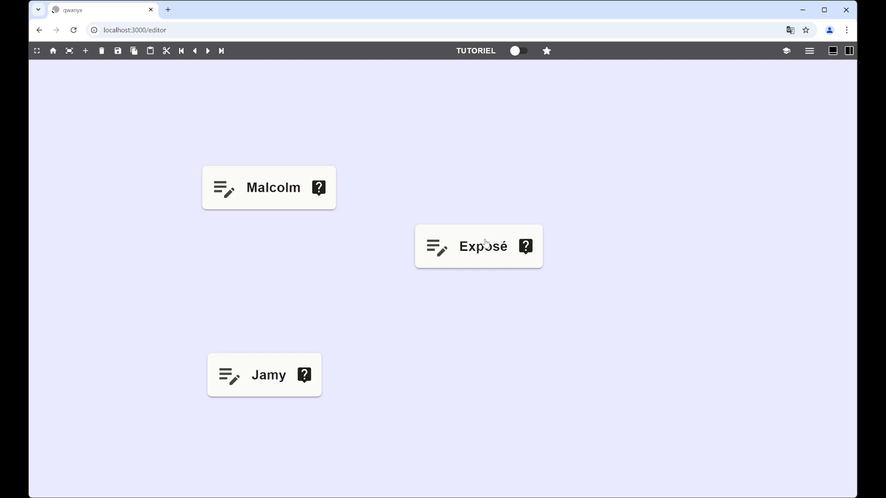
pyautogui.moveTo(496, 251); pyautogui.dragTo(508, 268)
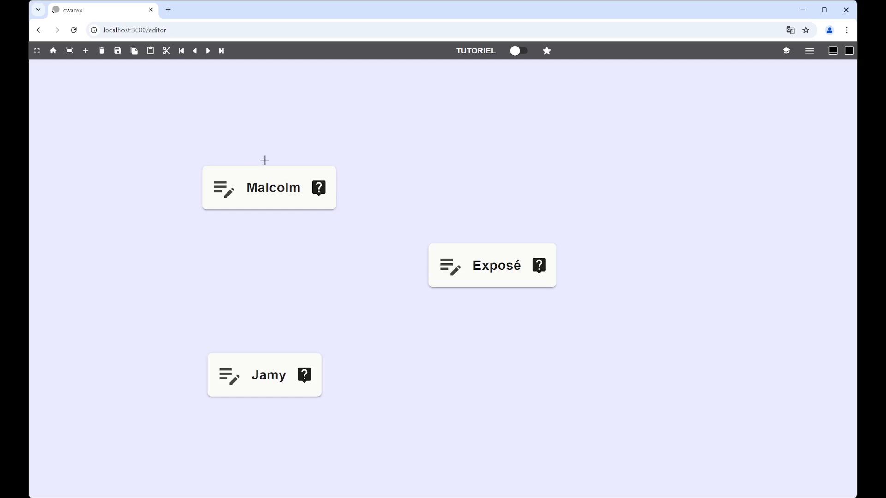
pyautogui.moveTo(490, 266); pyautogui.dragTo(586, 266)
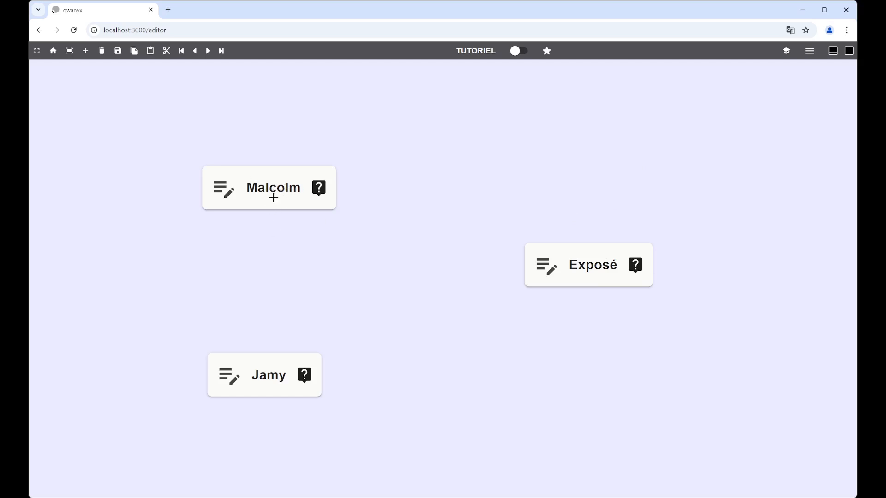
pyautogui.moveTo(276, 193); pyautogui.dragTo(276, 138)
pyautogui.moveTo(273, 383); pyautogui.dragTo(289, 202)
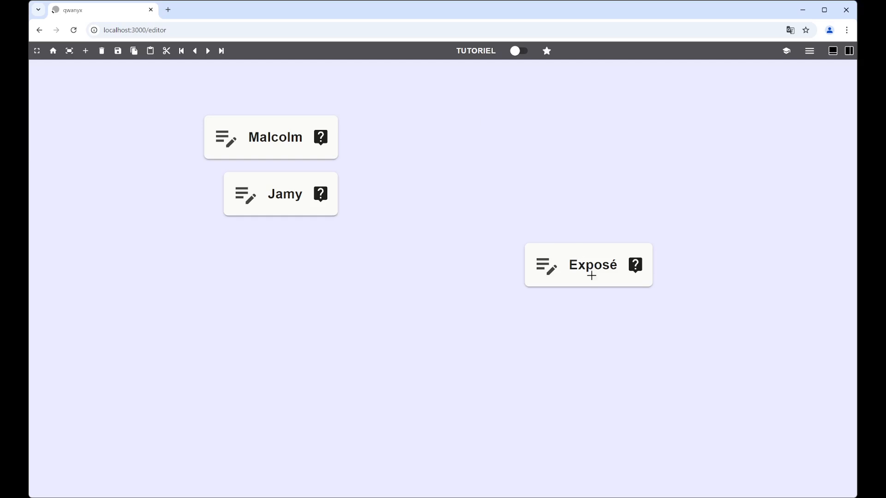
pyautogui.moveTo(592, 276); pyautogui.dragTo(629, 265)
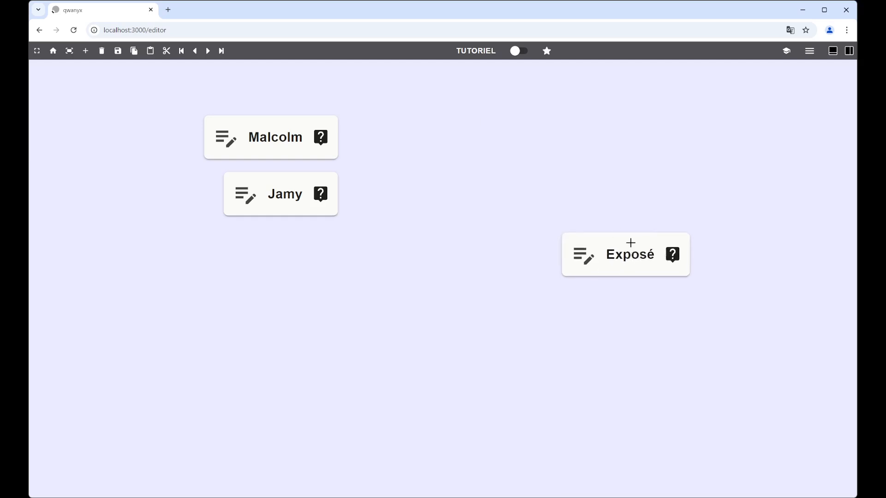